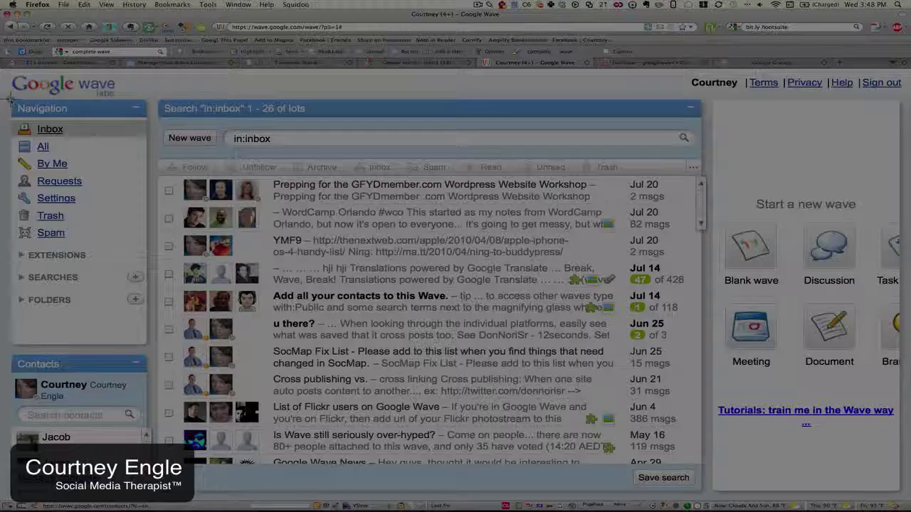
View the By Me, Requests and Settings wave lists one after another
left_click_drag(10, 99, 151, 347)
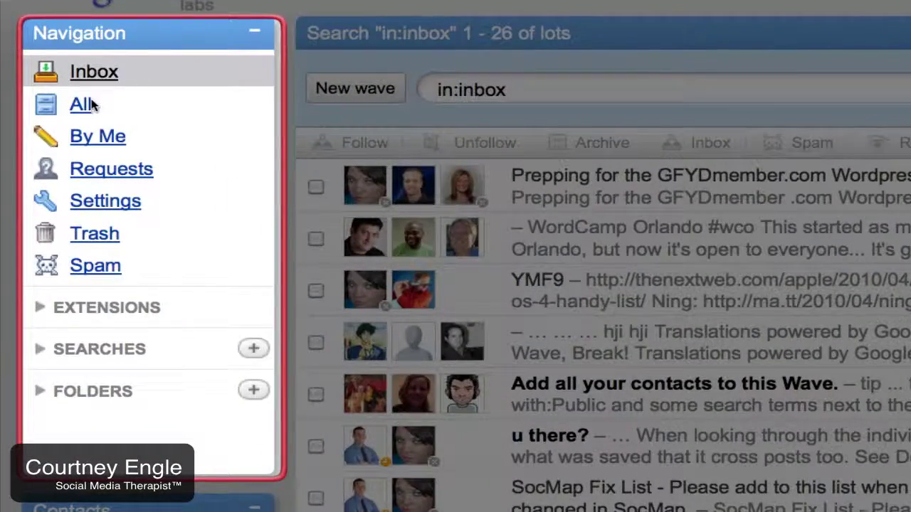
left_click(95, 145)
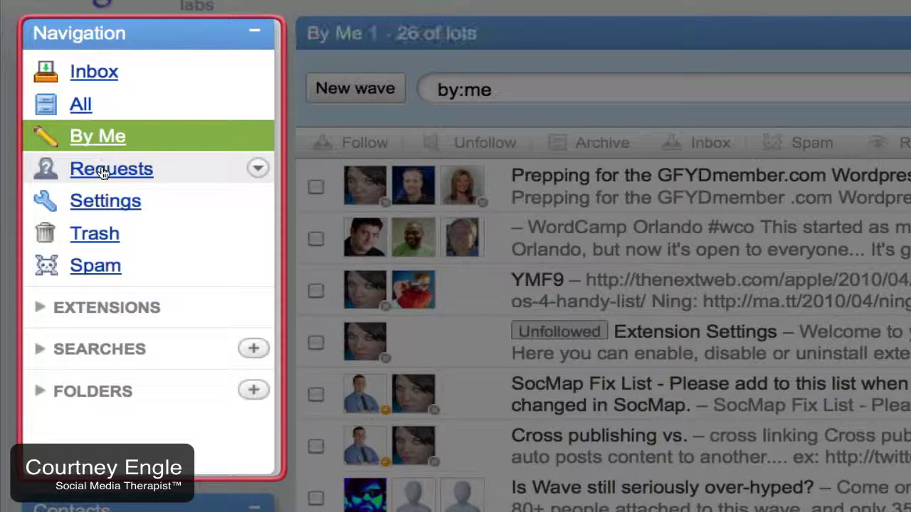
left_click(104, 172)
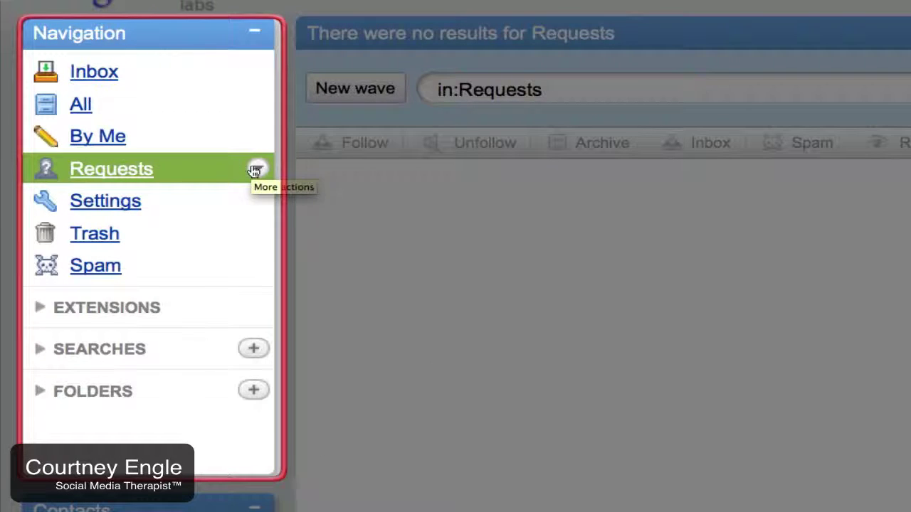
left_click(105, 201)
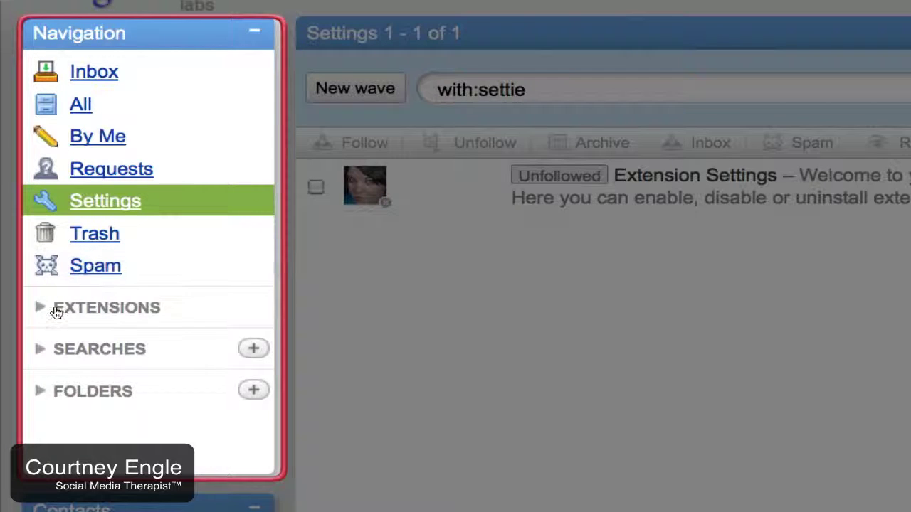
Expand the Extensions and Searches sections of the navigation to see the saved searches
left_click(43, 309)
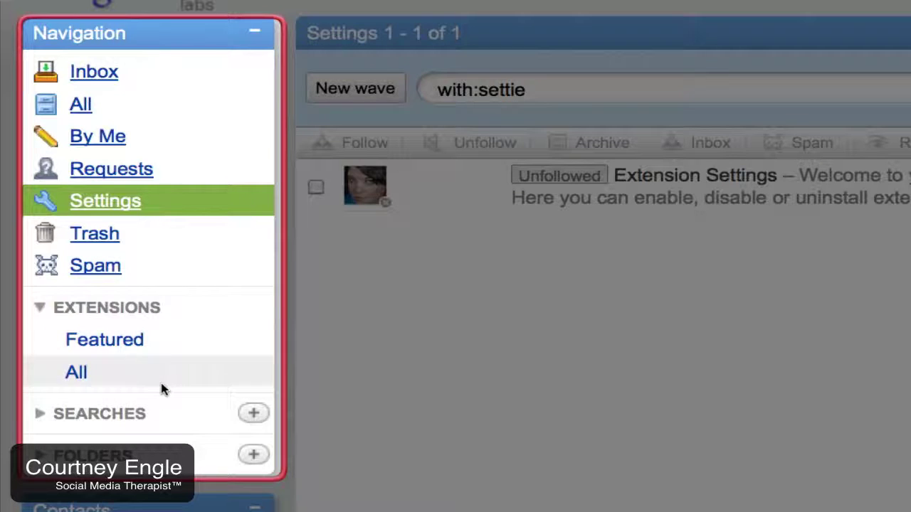
left_click(41, 415)
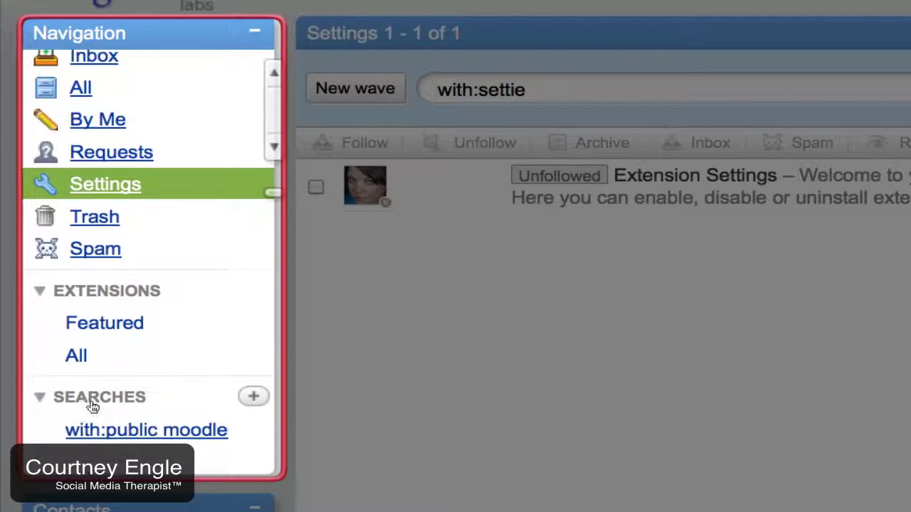
scroll(124, 376, "down", 2)
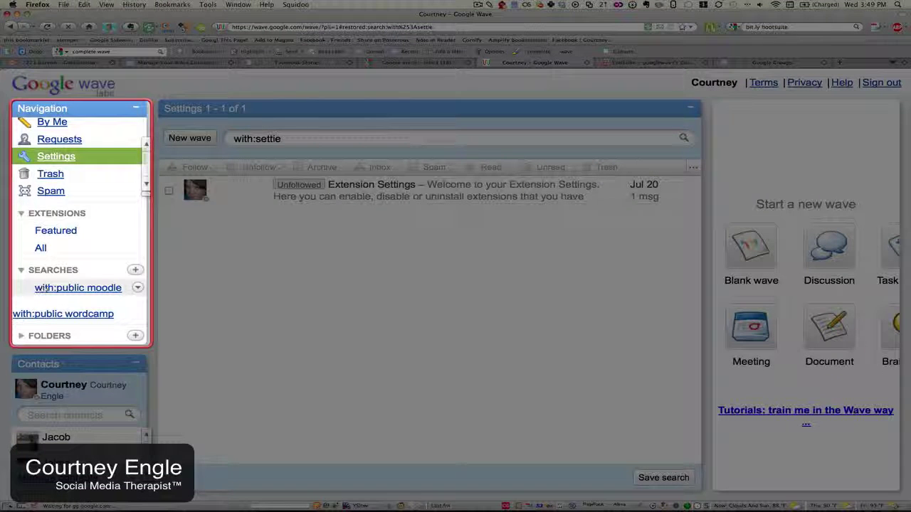
Create a saved search with the title wordpress and the search term wordpress
left_click(137, 271)
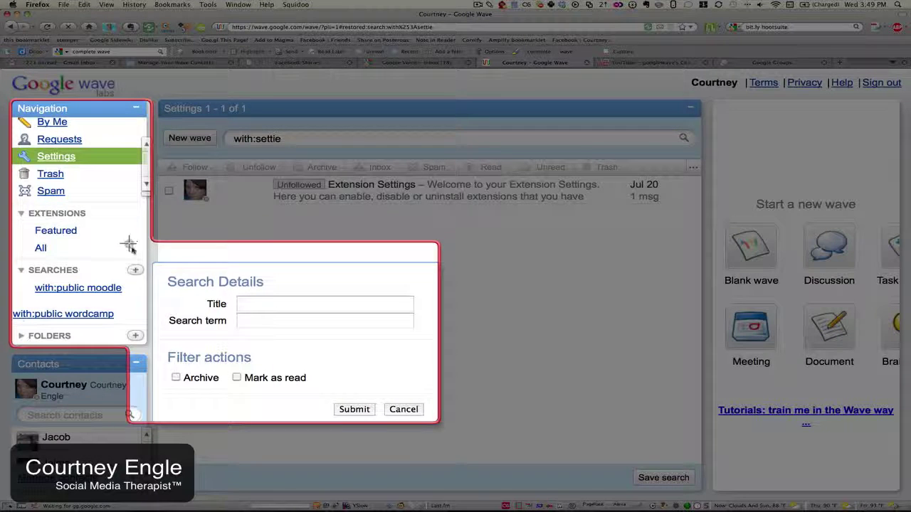
left_click(254, 286)
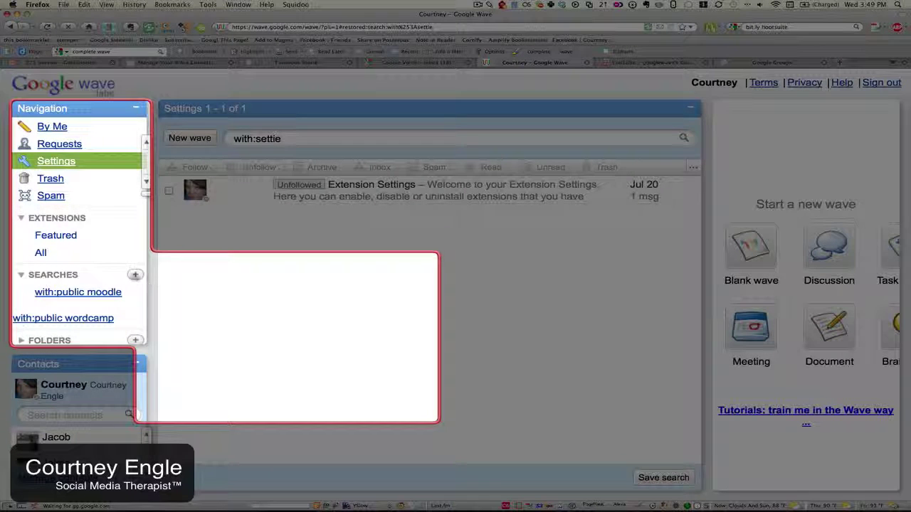
left_click(135, 276)
left_click(260, 304)
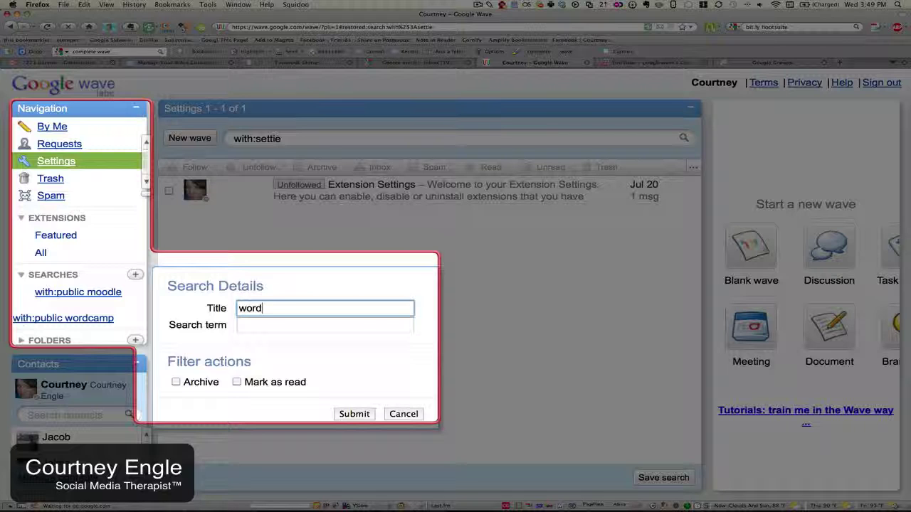
type("wordpress")
key("Tab")
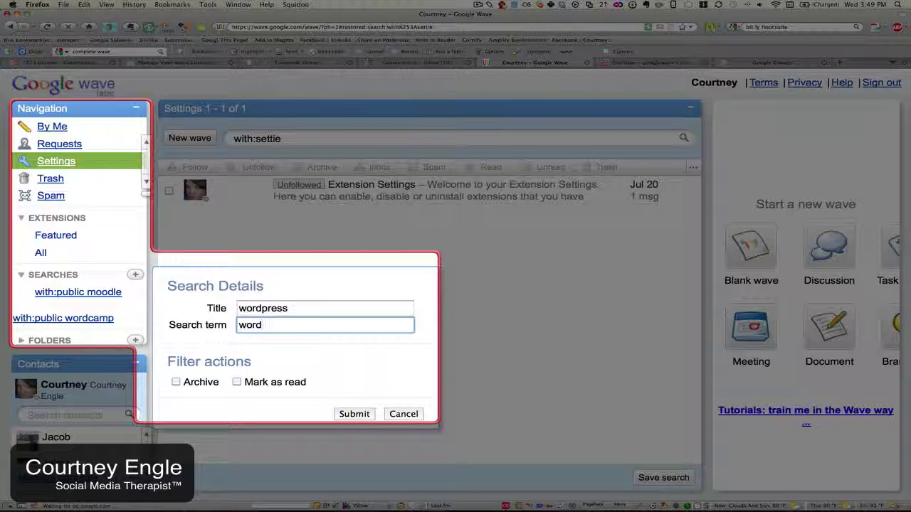
left_click(342, 414)
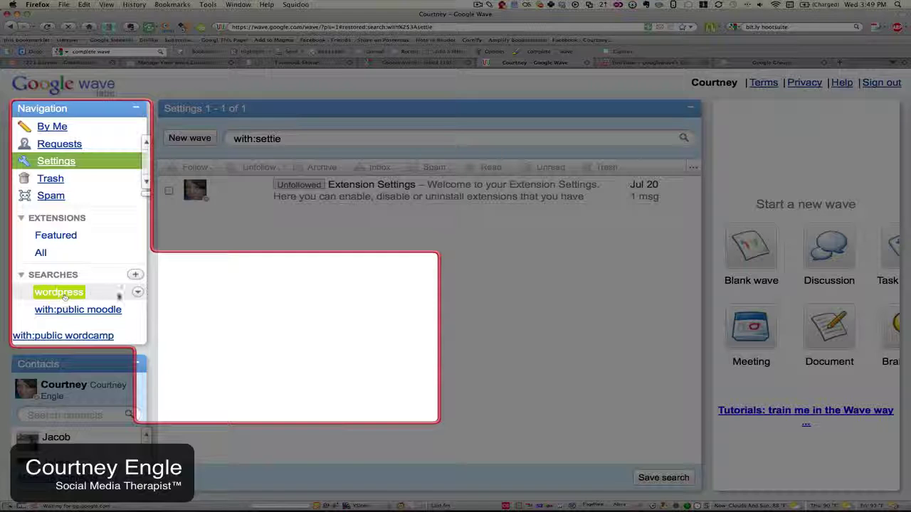
Set the color of the wordpress saved search to cyan
left_click(137, 292)
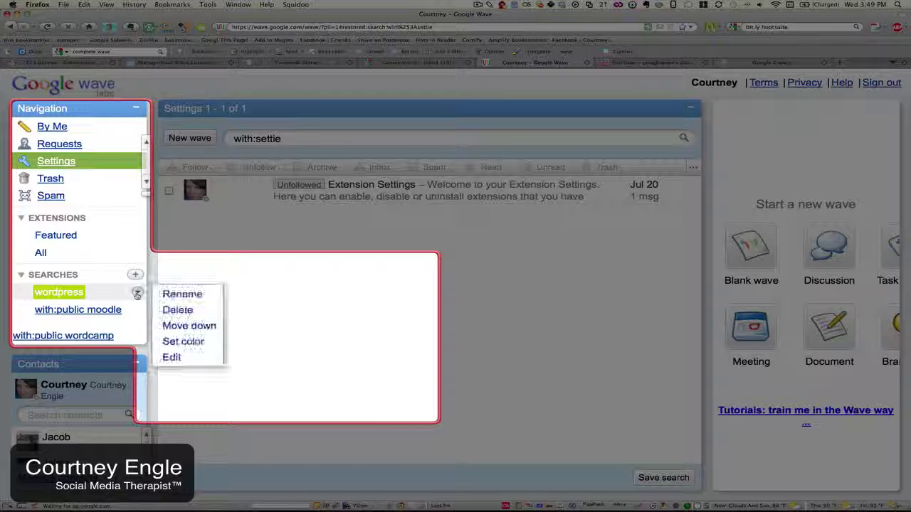
left_click(193, 343)
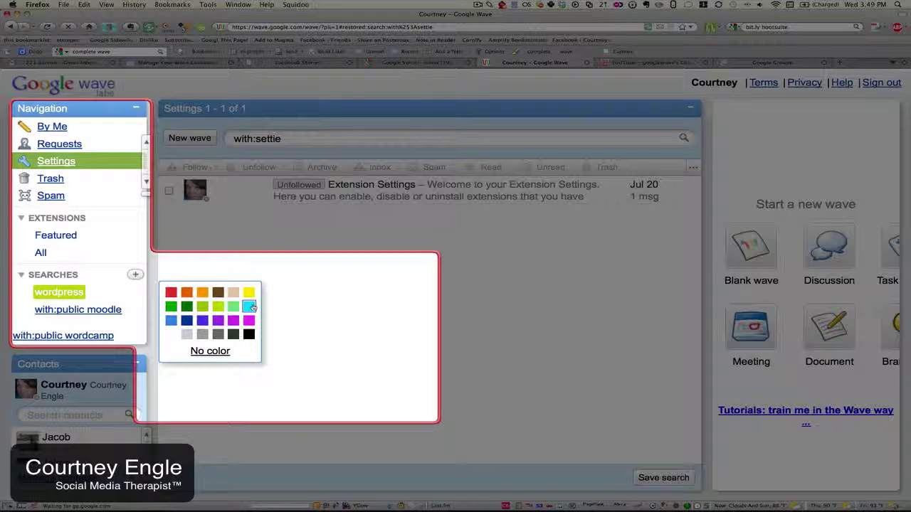
left_click(246, 313)
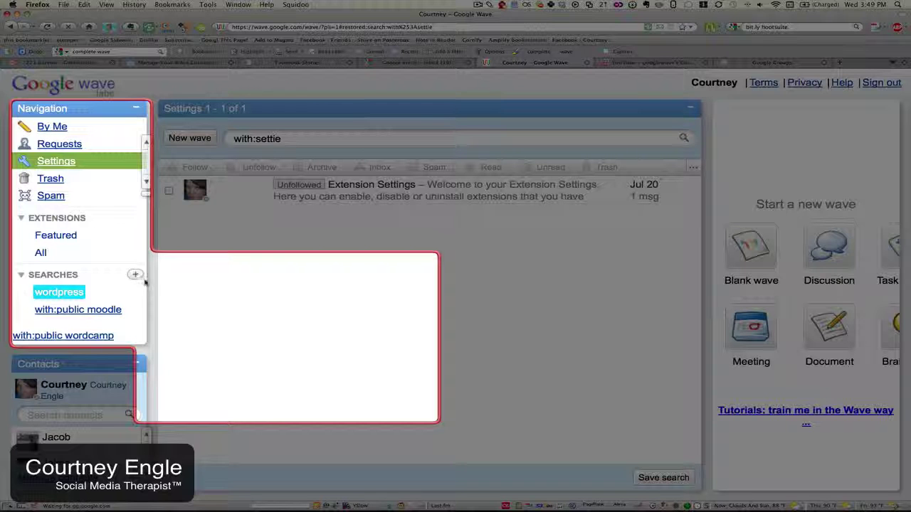
Open the WordCamp Orlando #wco wave from the wordpress saved search and widen the pane showing the wave
left_click(66, 293)
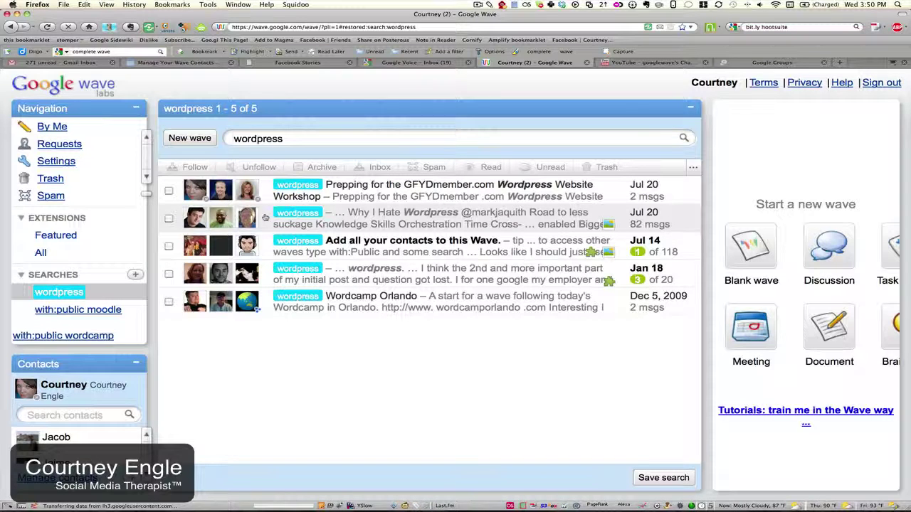
left_click(377, 219)
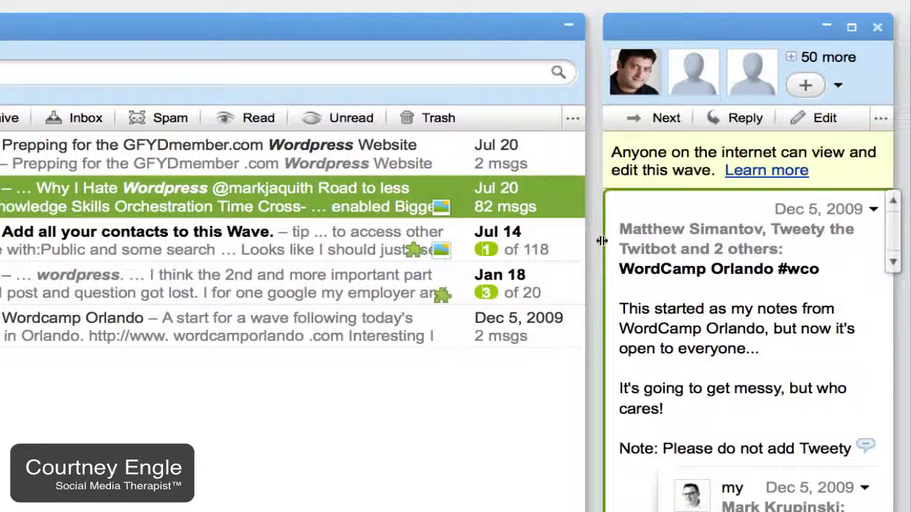
left_click_drag(601, 240, 517, 223)
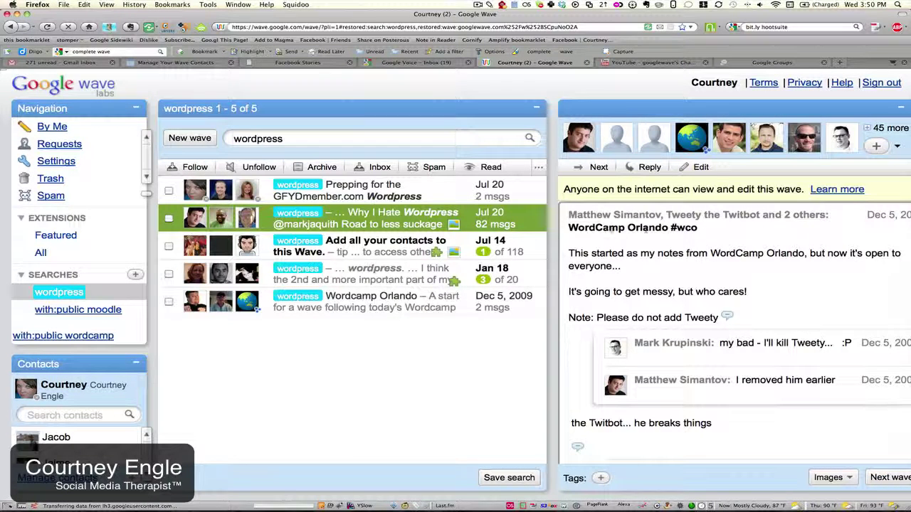
left_click(580, 229)
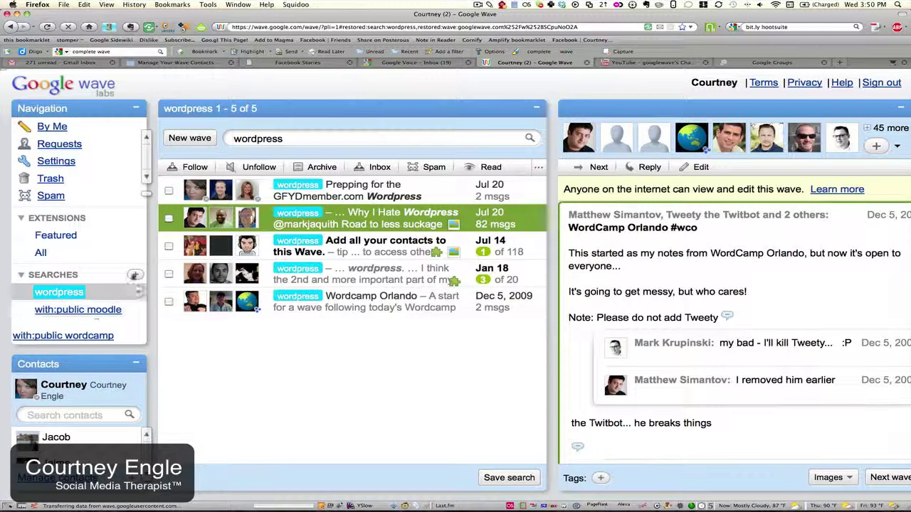
Collapse the saved searches, expand the folders and view the contents of the Your Market Flow folder
left_click(135, 275)
left_click(70, 274)
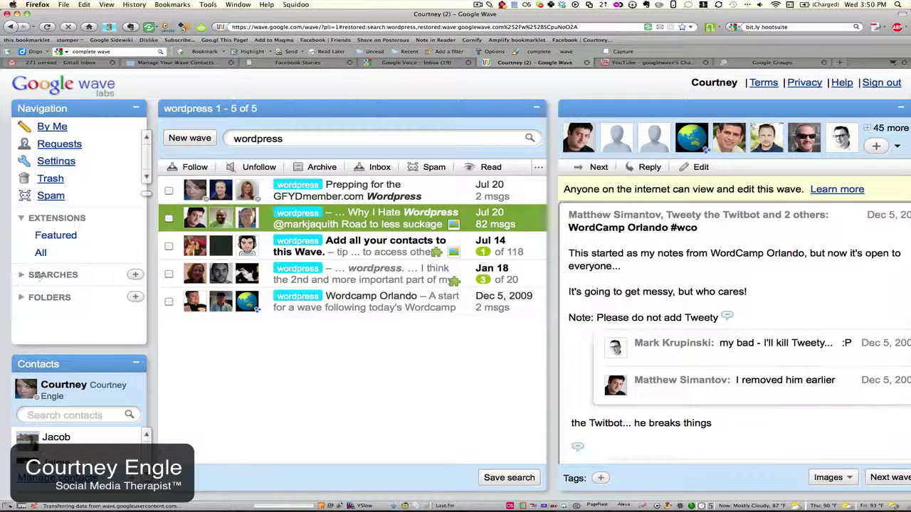
left_click(38, 299)
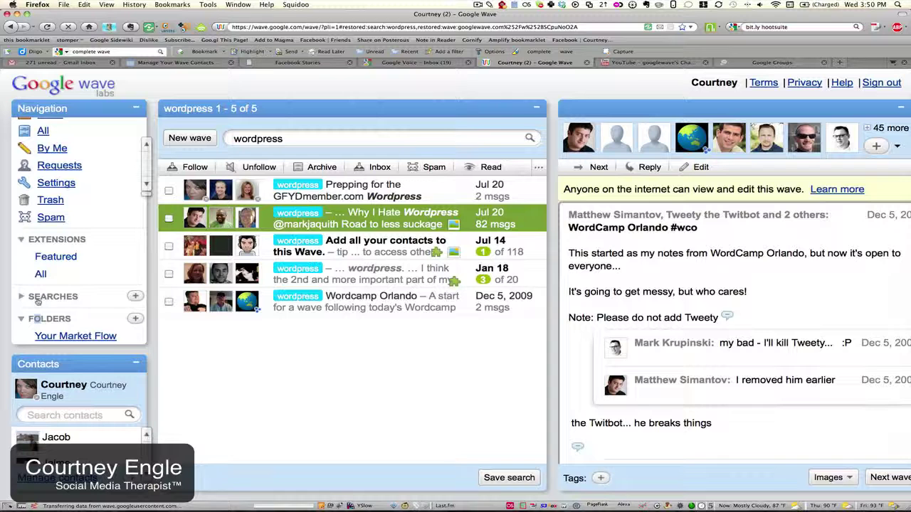
left_click(59, 337)
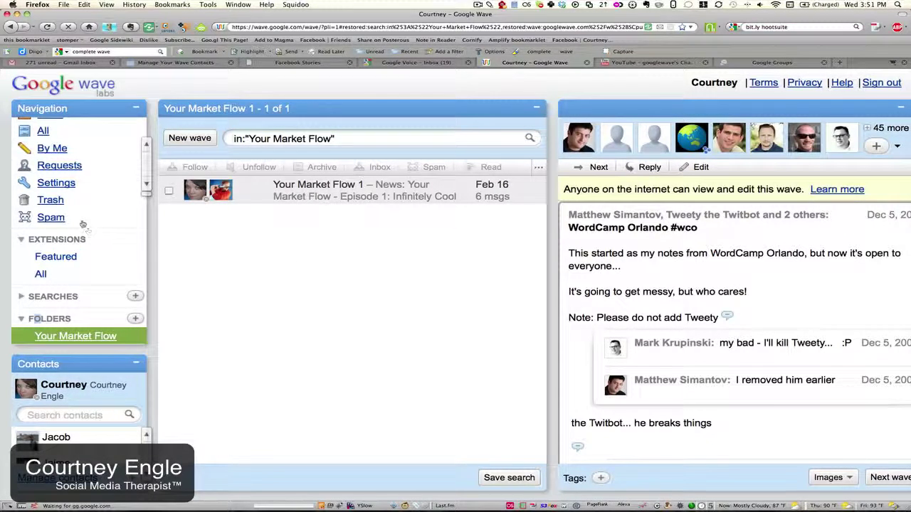
Move the waves YMF3, YMF4t, YMF5 through YMF9, Your Market Flow 1 and Your Market Flow 2 from the inbox to the Your Market Flow folder
key("super+Left")
left_click(168, 246)
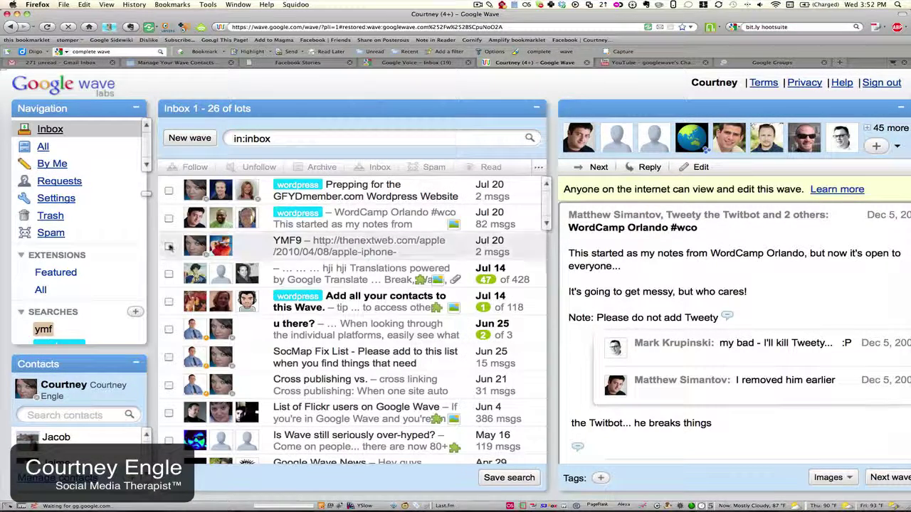
scroll(175, 328, "down", 5)
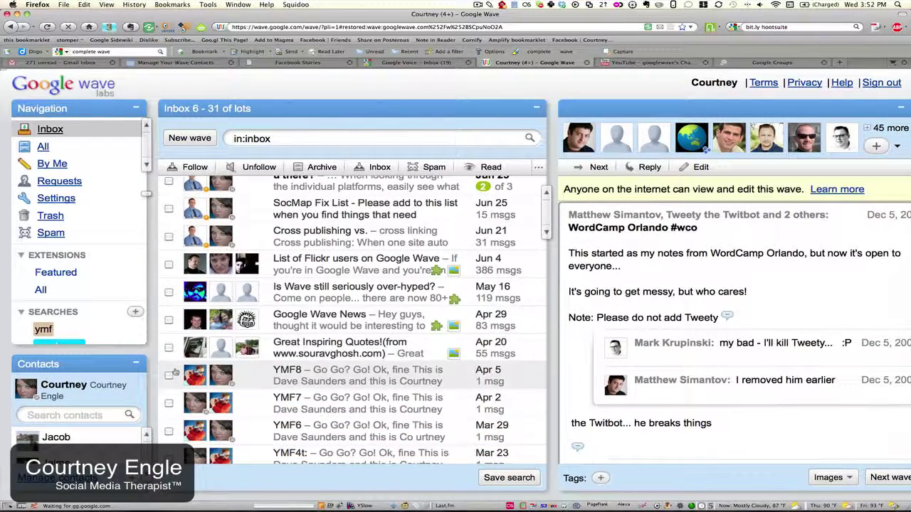
left_click(168, 375)
left_click(169, 402)
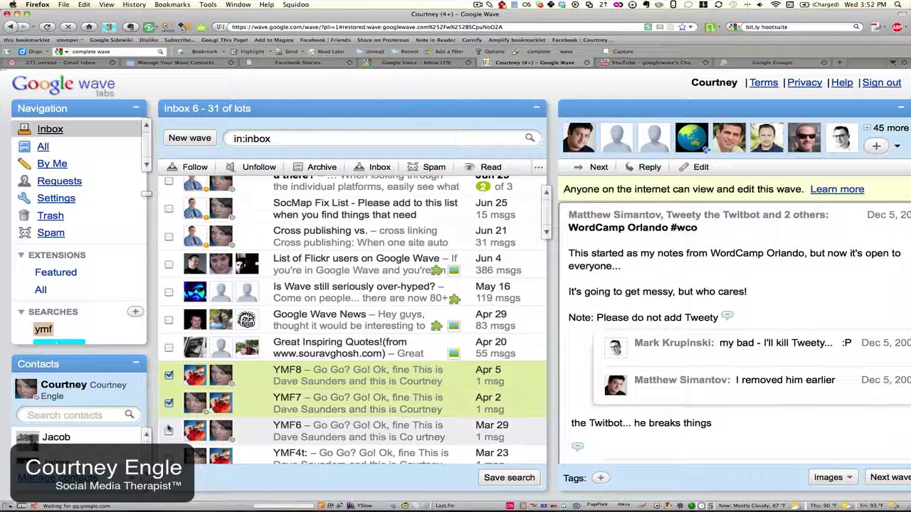
left_click(169, 431)
scroll(169, 431, "down", 1)
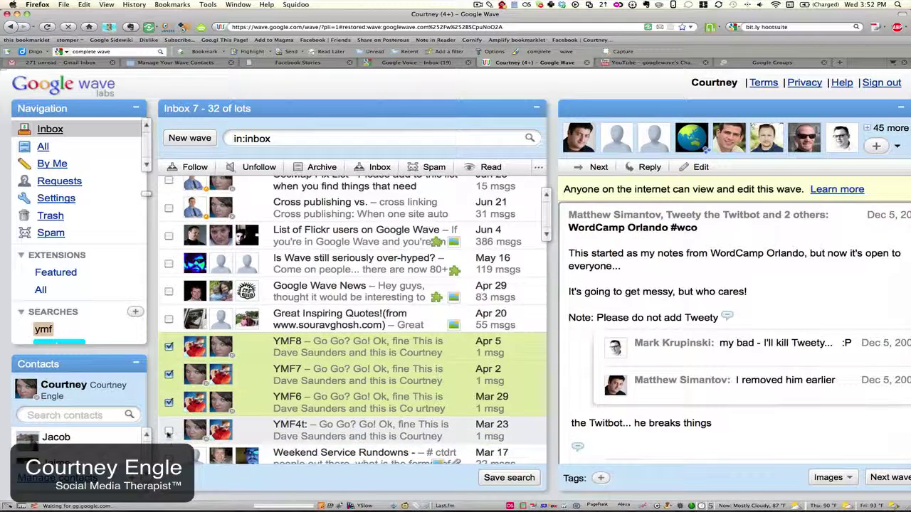
left_click(169, 430)
scroll(169, 431, "down", 3)
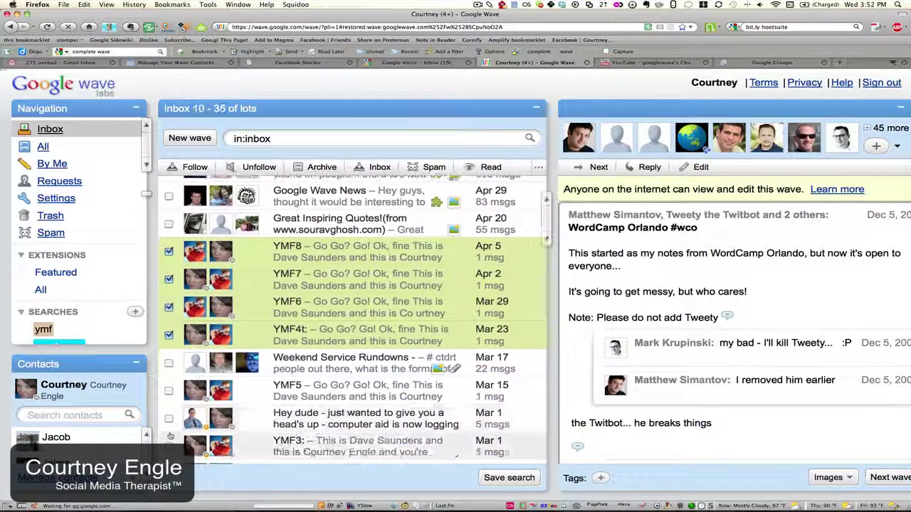
left_click(169, 390)
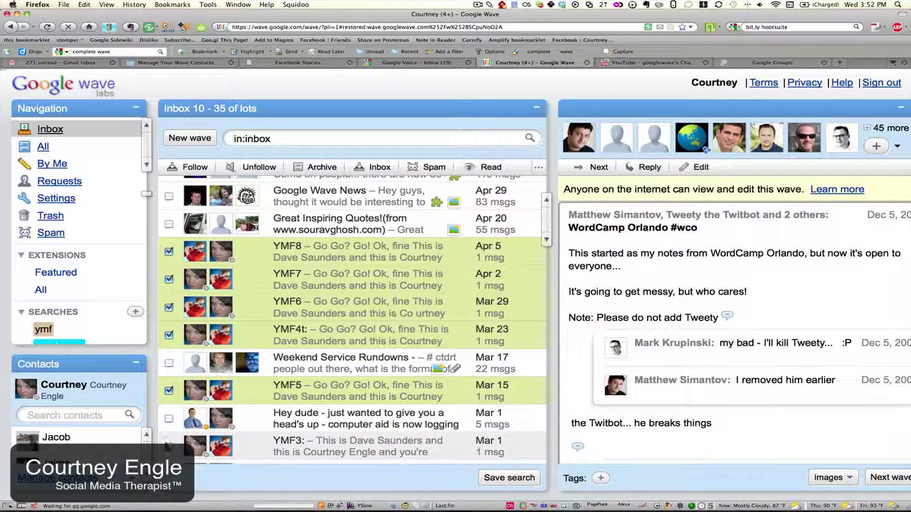
left_click(169, 446)
scroll(162, 399, "down", 5)
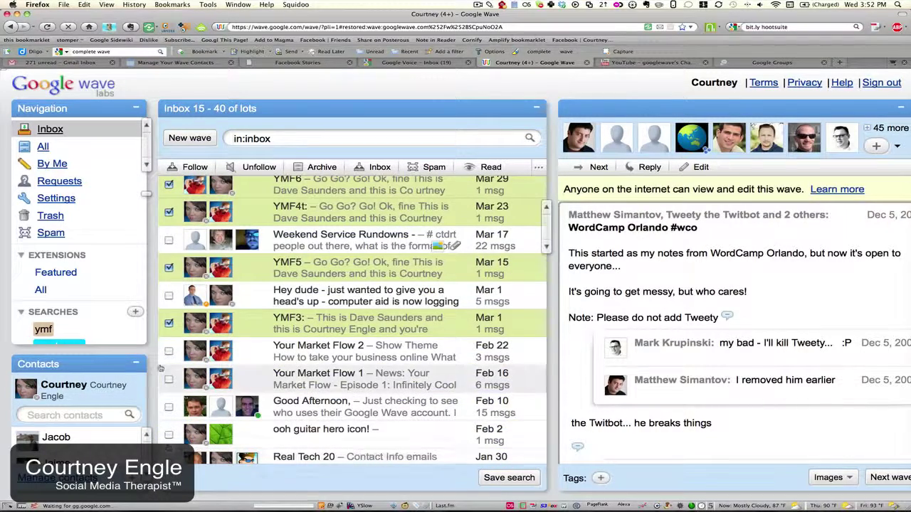
left_click(169, 350)
left_click(169, 379)
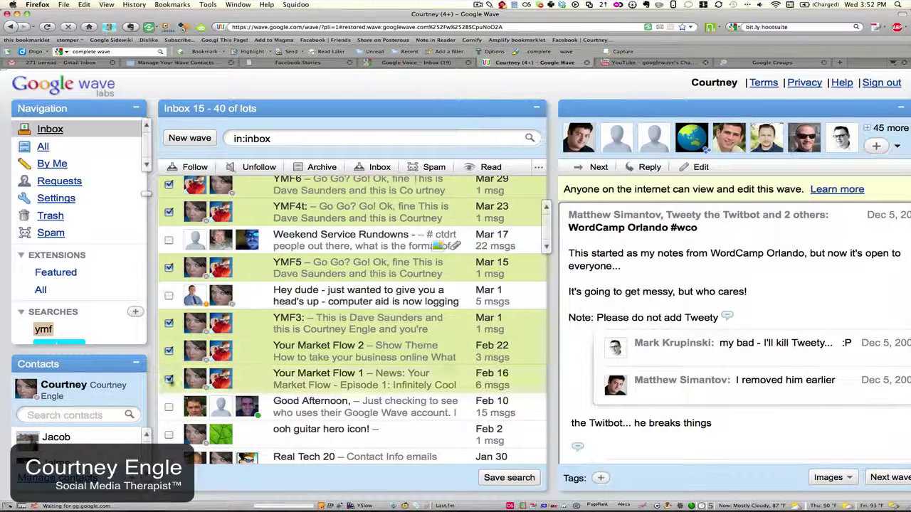
scroll(168, 379, "down", 3)
scroll(274, 291, "up", 5)
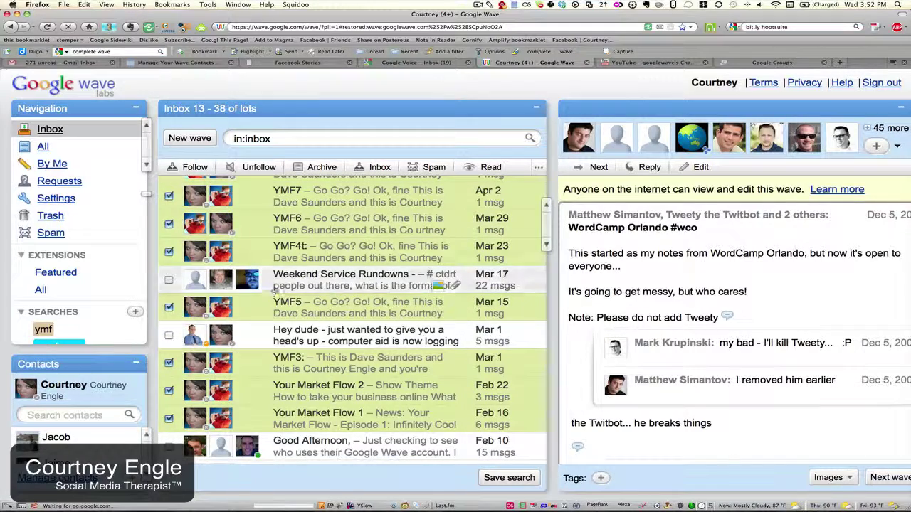
left_click(537, 166)
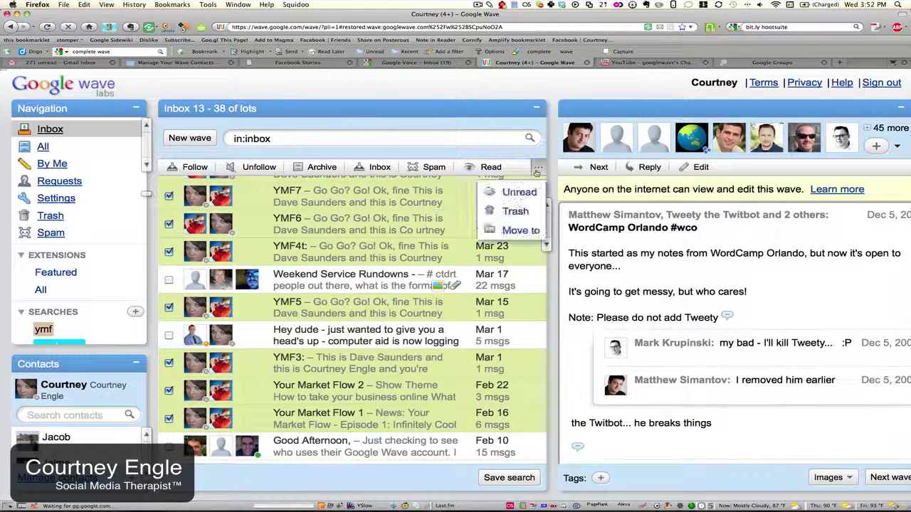
left_click(515, 231)
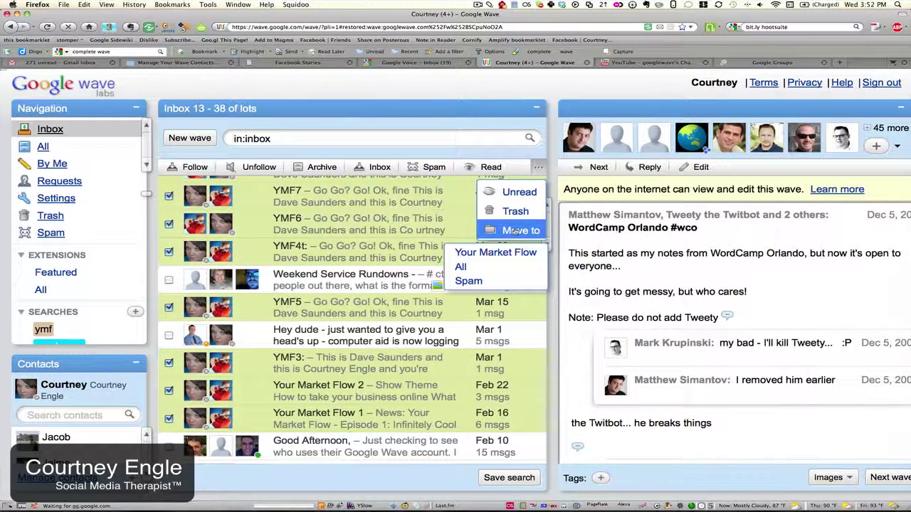
left_click(472, 254)
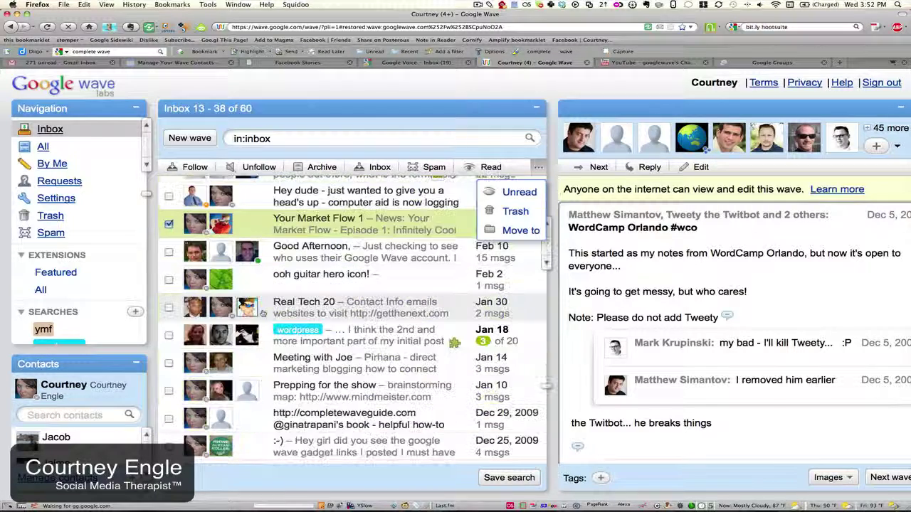
left_click(380, 148)
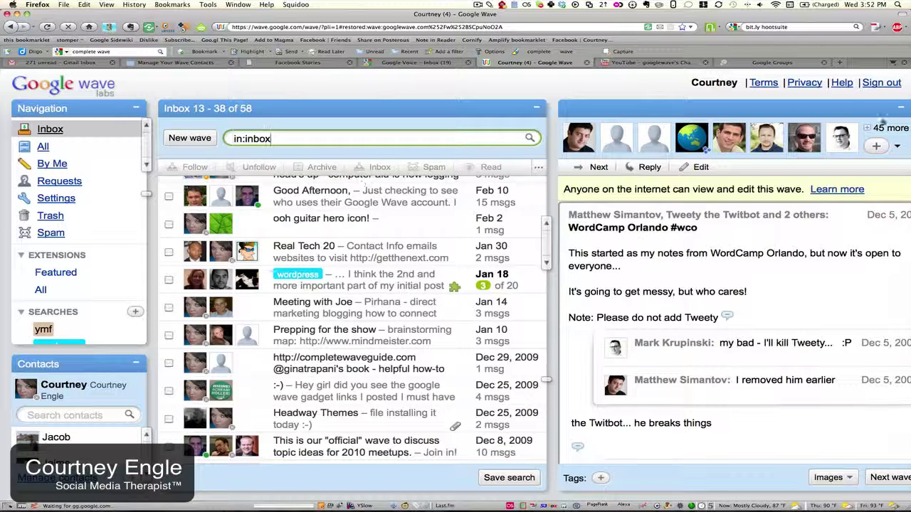
Minimize the open WordCamp Orlando #wco wave and widen the inbox pane
left_click(901, 111)
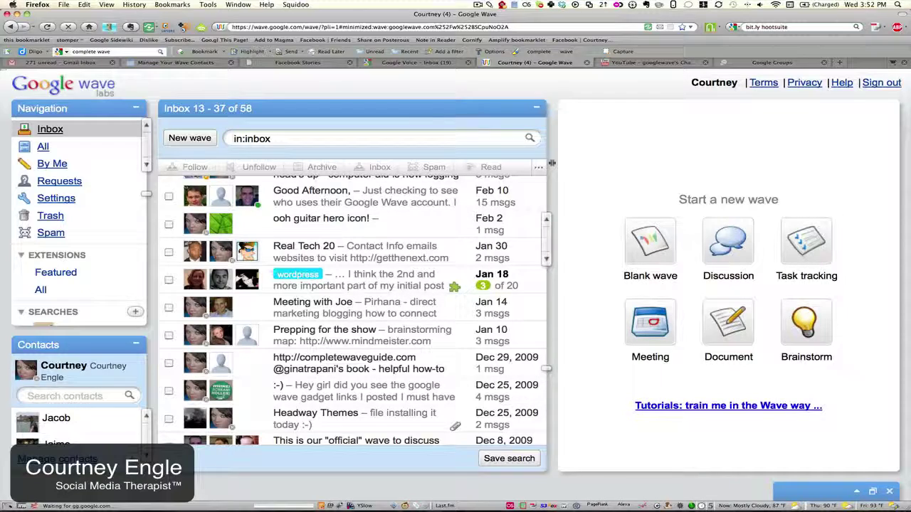
left_click_drag(552, 163, 713, 163)
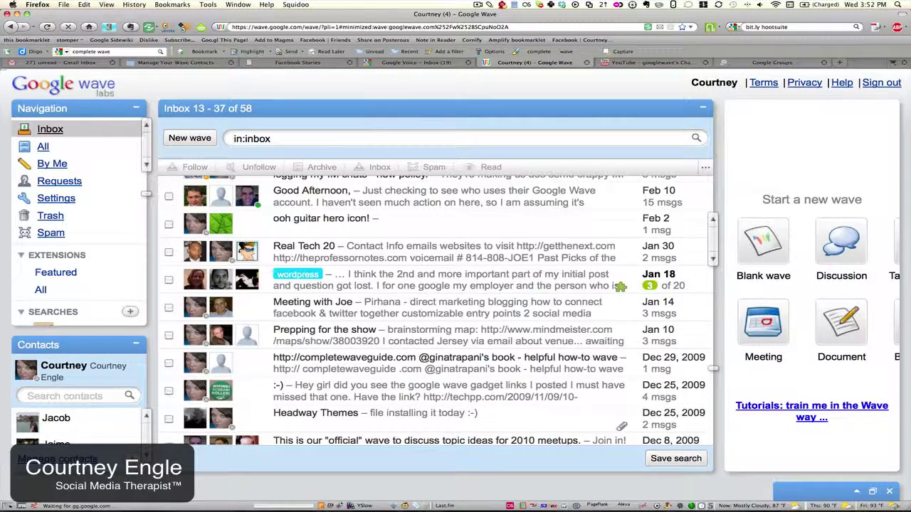
Open the older Hello all wave dated Nov 19, 2009 in the inbox and archive it
scroll(271, 249, "up", 5)
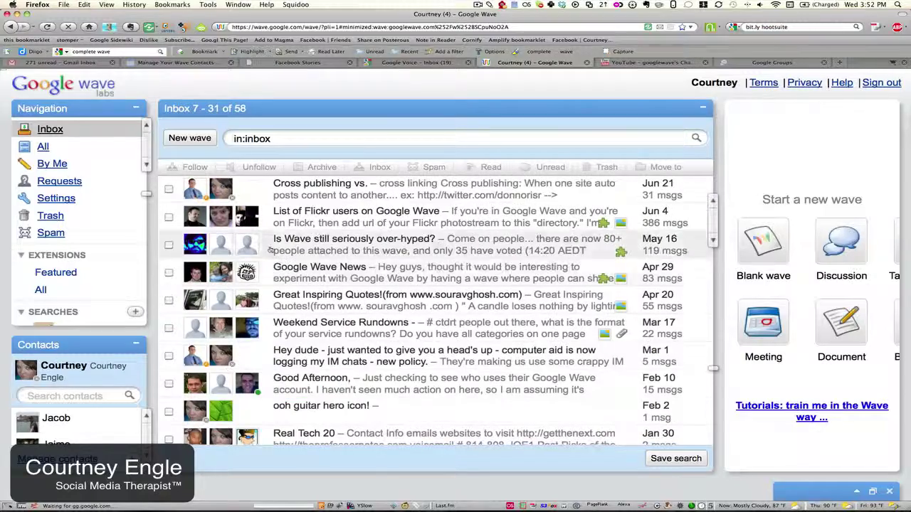
scroll(270, 249, "down", 10)
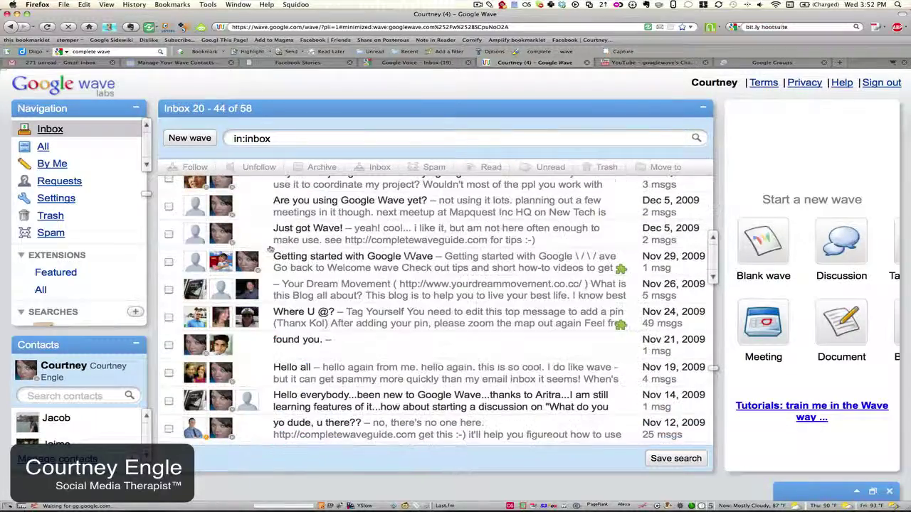
scroll(271, 250, "down", 10)
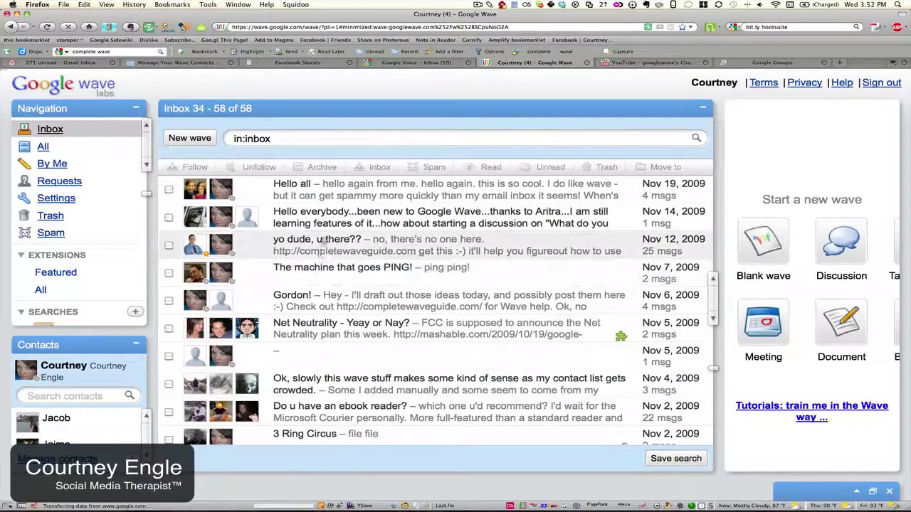
left_click(416, 191)
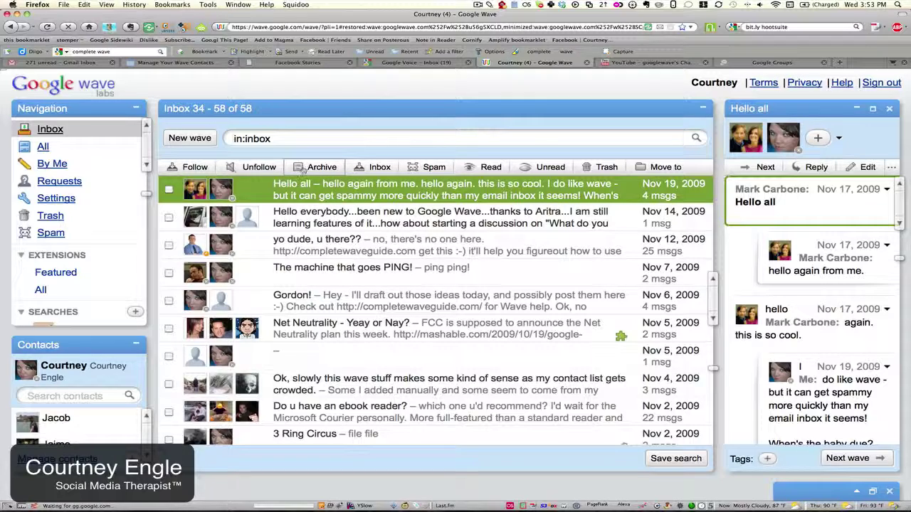
left_click(313, 167)
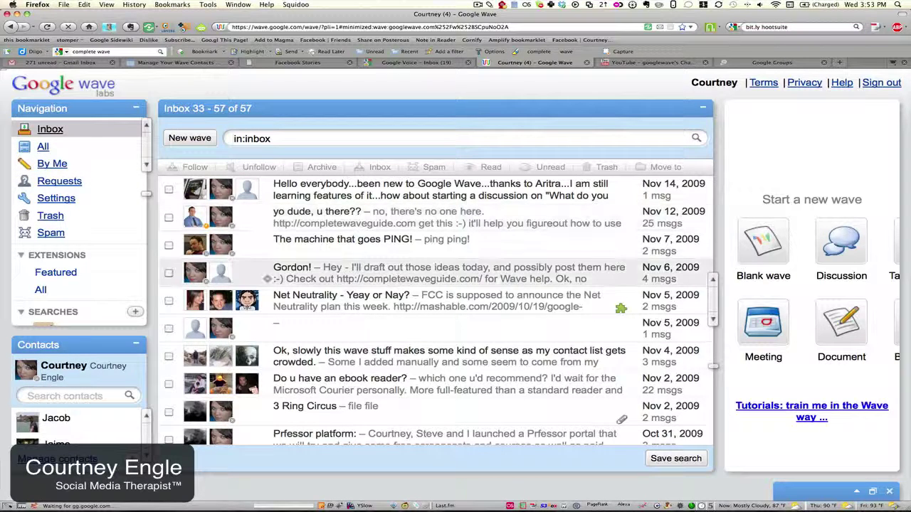
Unfollow the wave dated Nov 6, 2009 and move the wave The machine that goes PING! to the trash
left_click(289, 279)
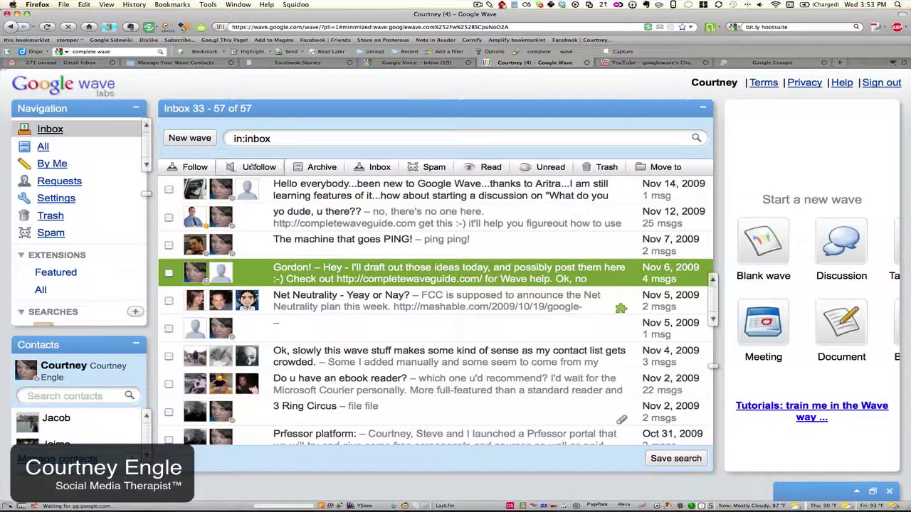
left_click(254, 166)
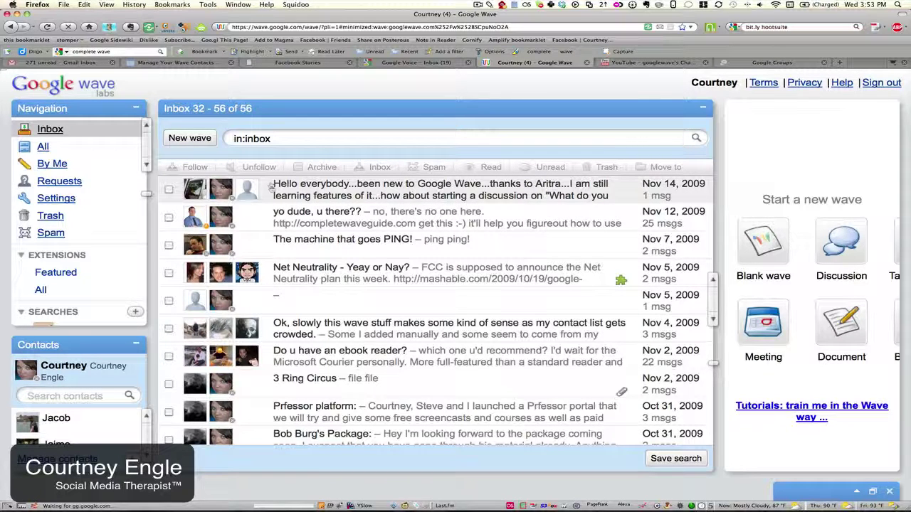
left_click(300, 243)
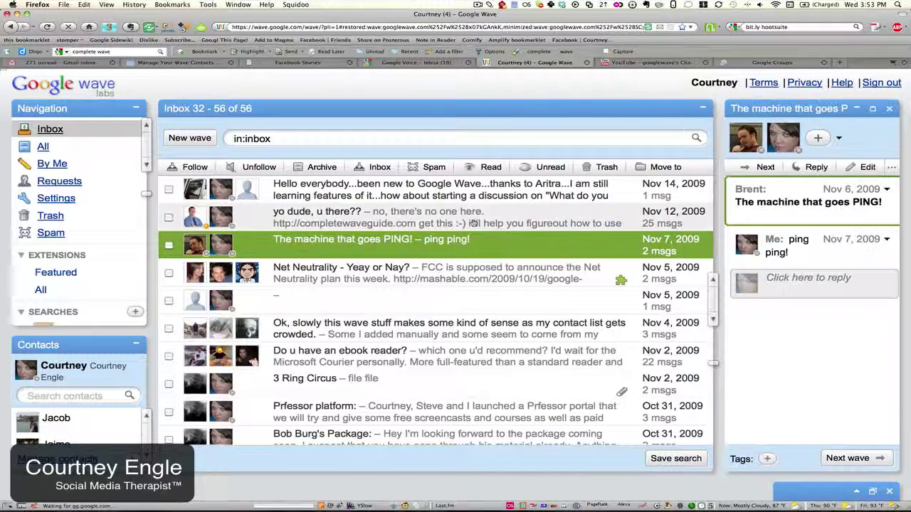
left_click(601, 167)
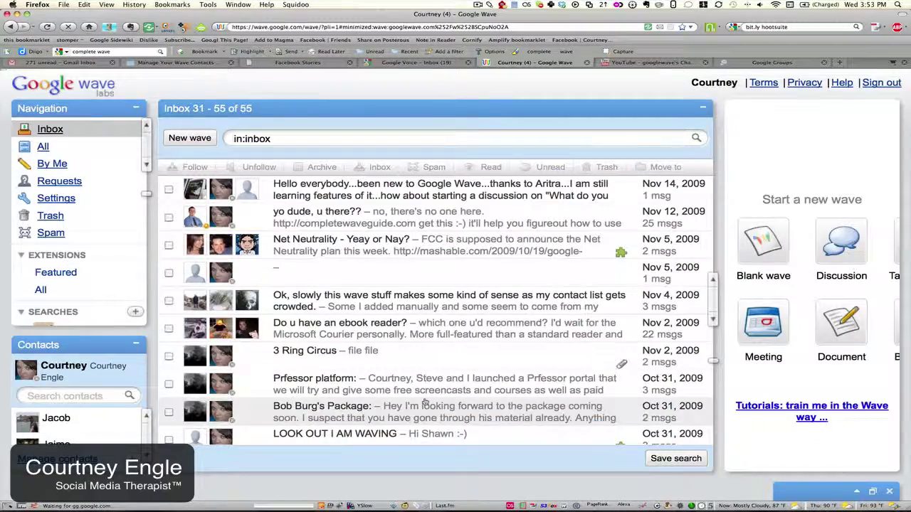
Open the wave Add all your contacts to this Wave from the newest inbox waves and minimize the inbox pane
scroll(425, 403, "up", 10)
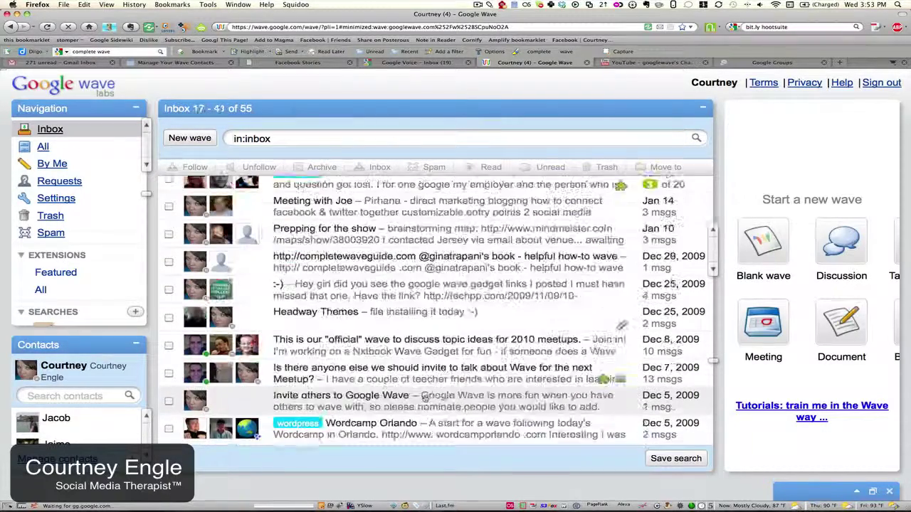
scroll(425, 398, "up", 10)
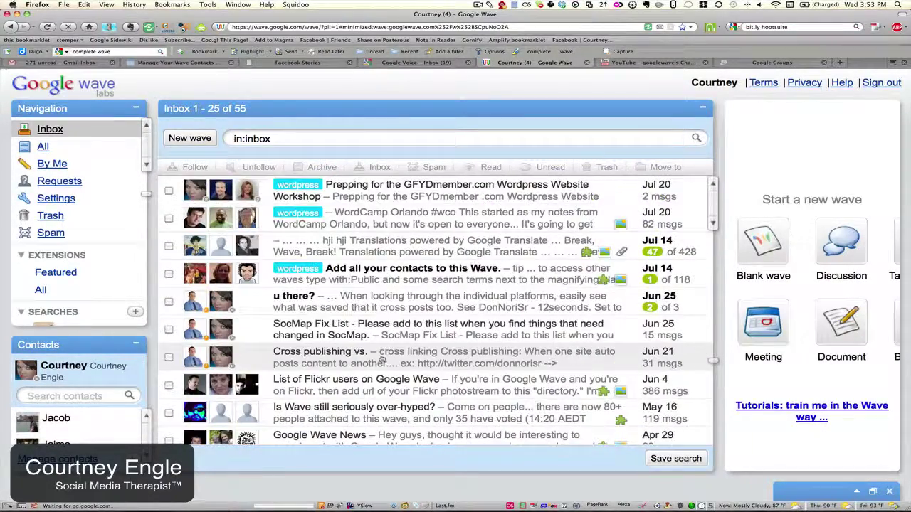
left_click(394, 273)
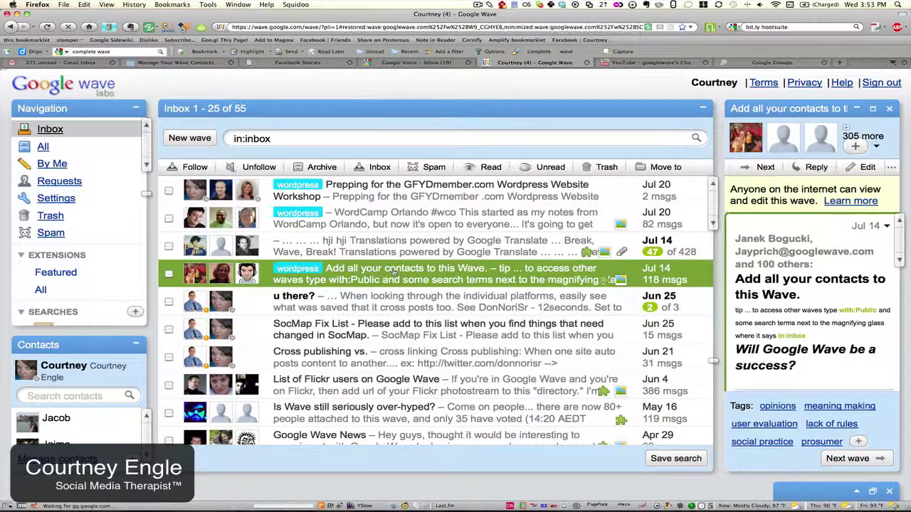
left_click(703, 109)
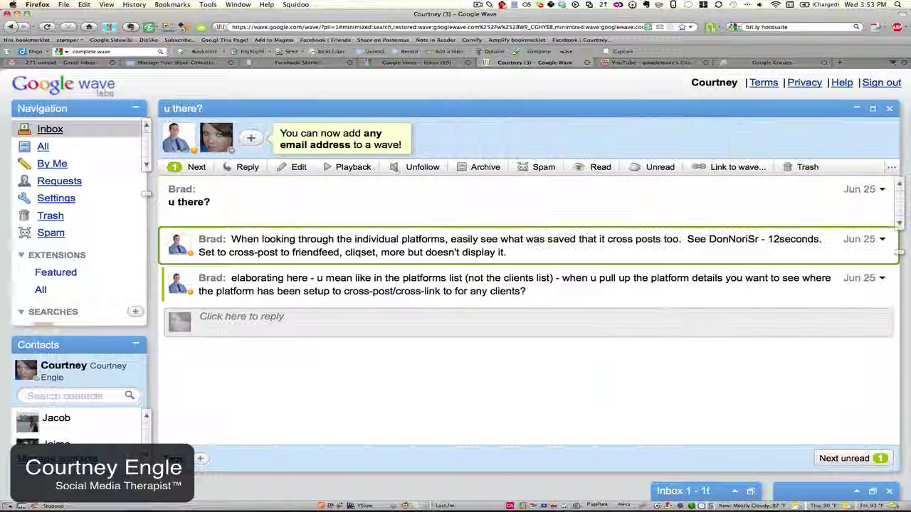
Step through the unread messages from wave to wave, and close the wave reached last
key("space")
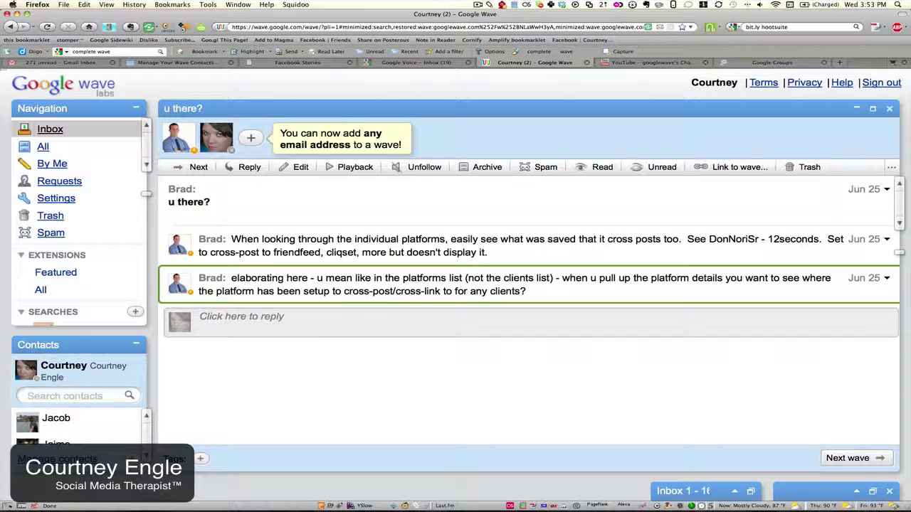
key("space")
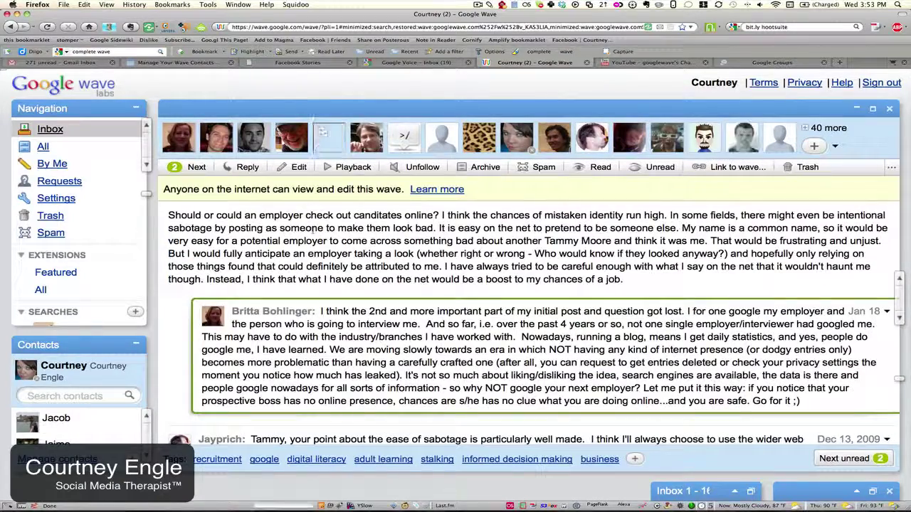
key("space")
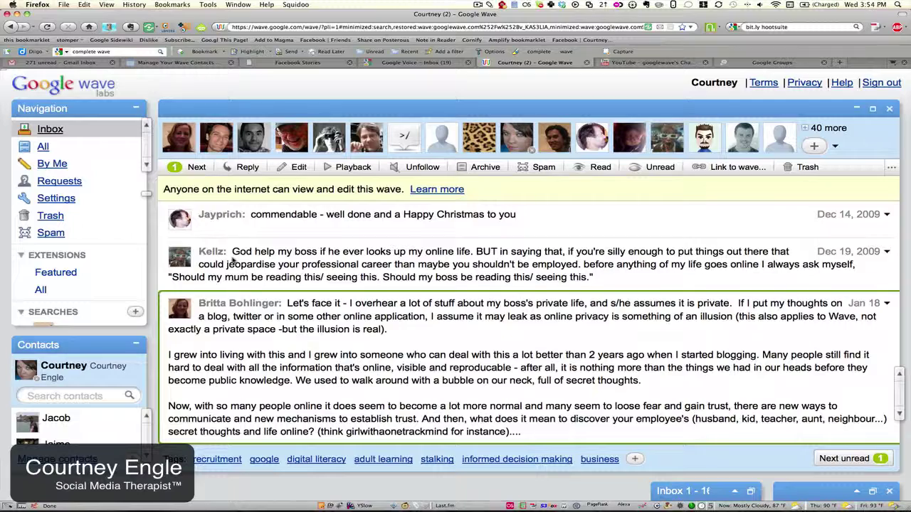
key("space")
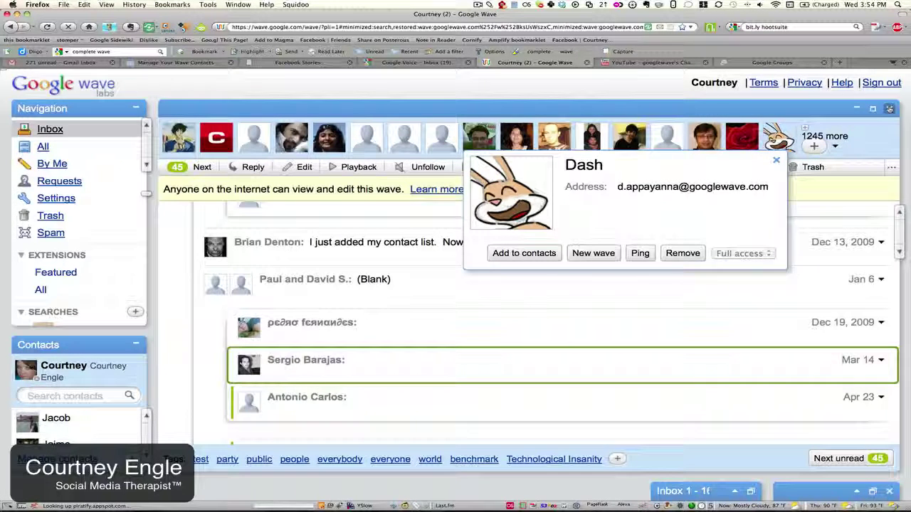
left_click(888, 109)
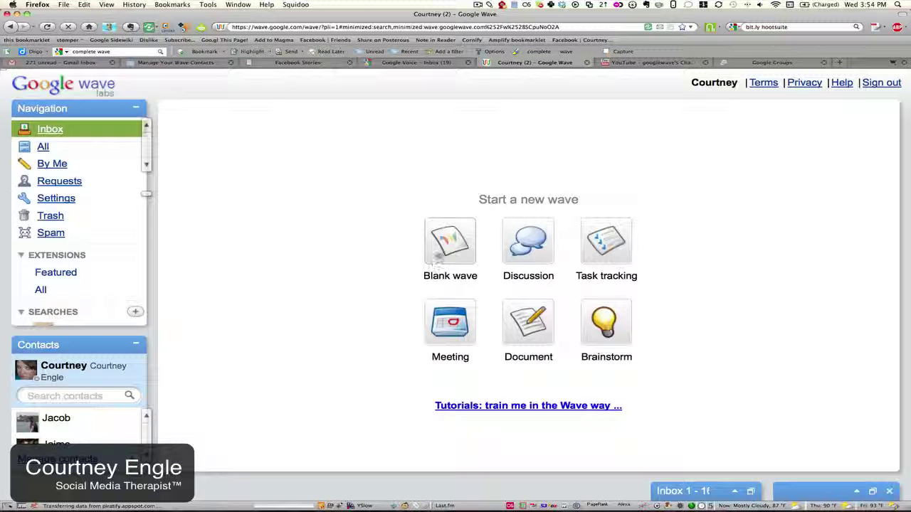
Start a new blank wave with one contact added as a participant and the text adsaf
left_click(437, 257)
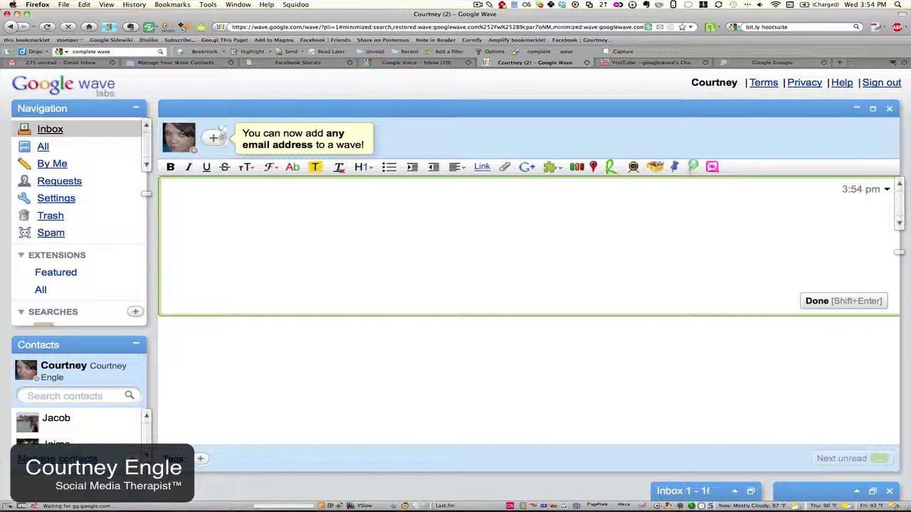
left_click(213, 138)
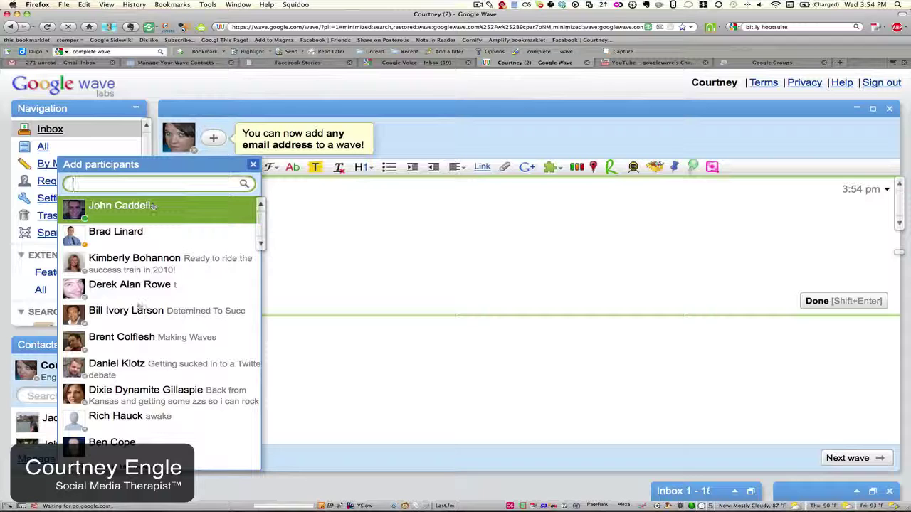
key("Return")
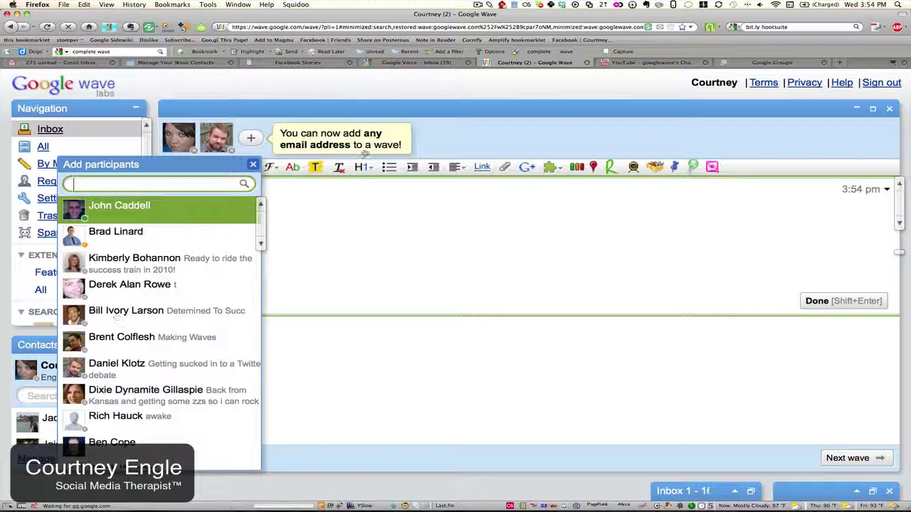
left_click(252, 166)
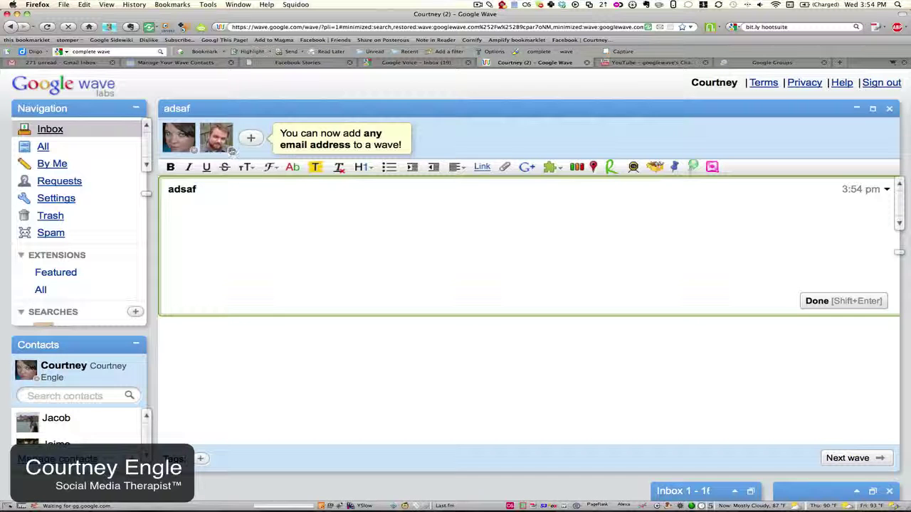
View the access options on the added participant's profile card and remove that participant from the wave
left_click(217, 139)
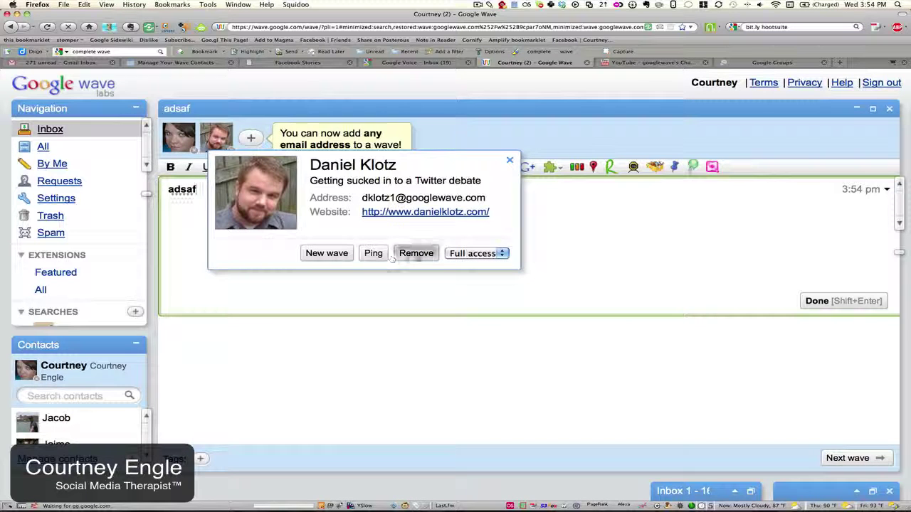
left_click(416, 254)
left_click(471, 254)
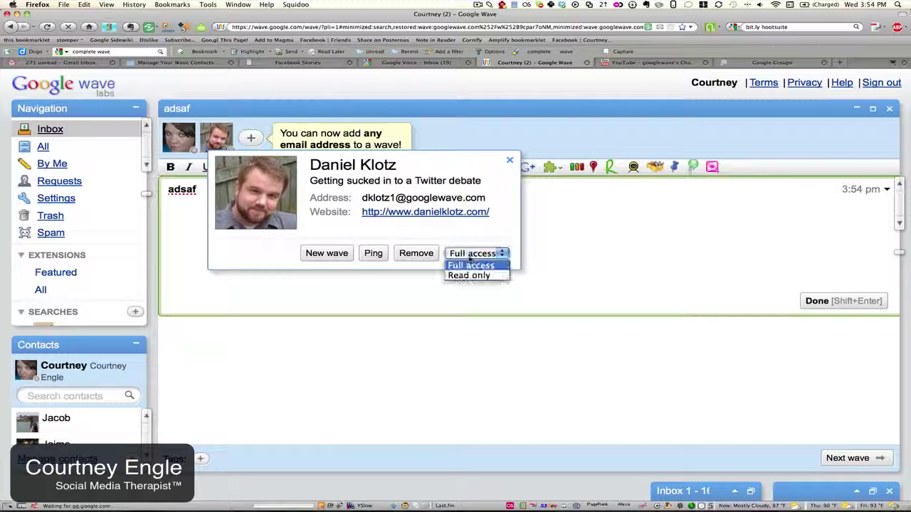
left_click(471, 237)
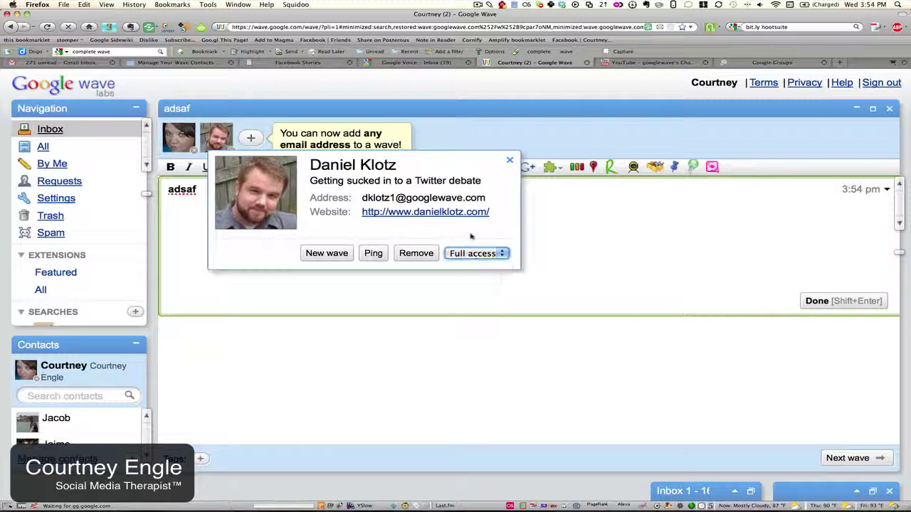
left_click(423, 253)
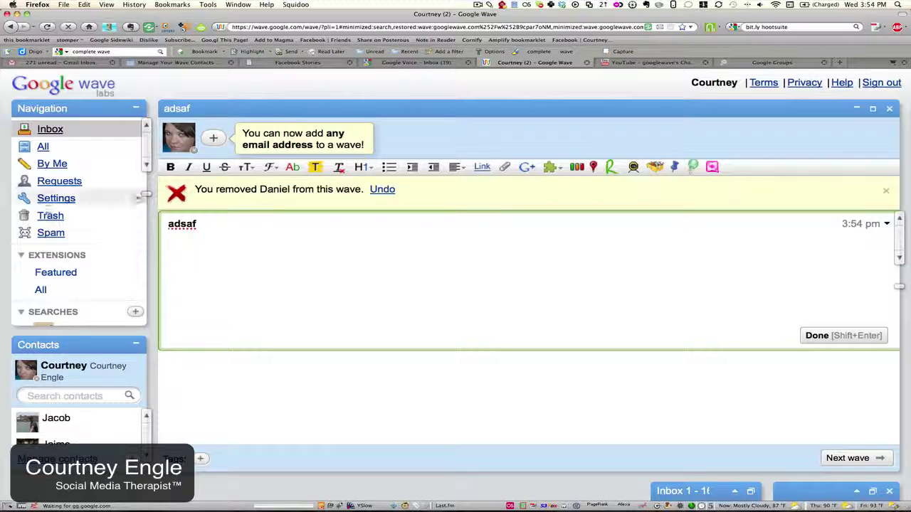